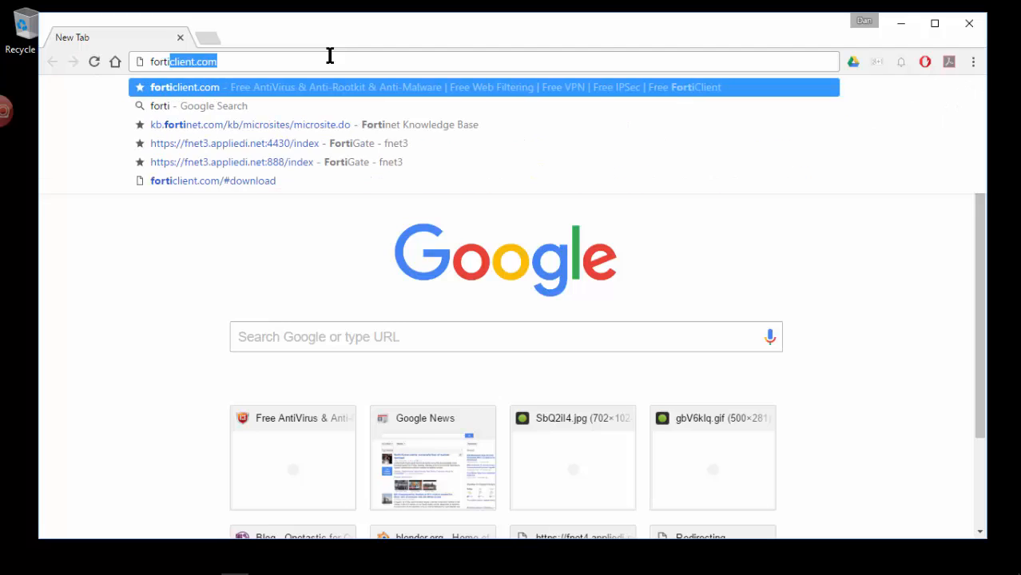
Download the FortiClient 5.4 for Windows installer from forticlient.com and launch it
key(Return)
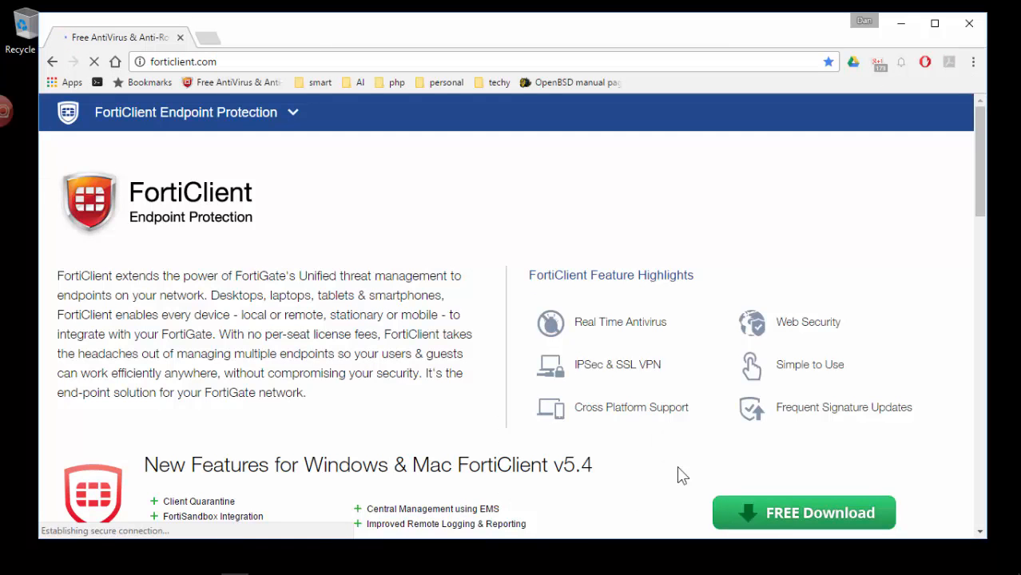
click(779, 513)
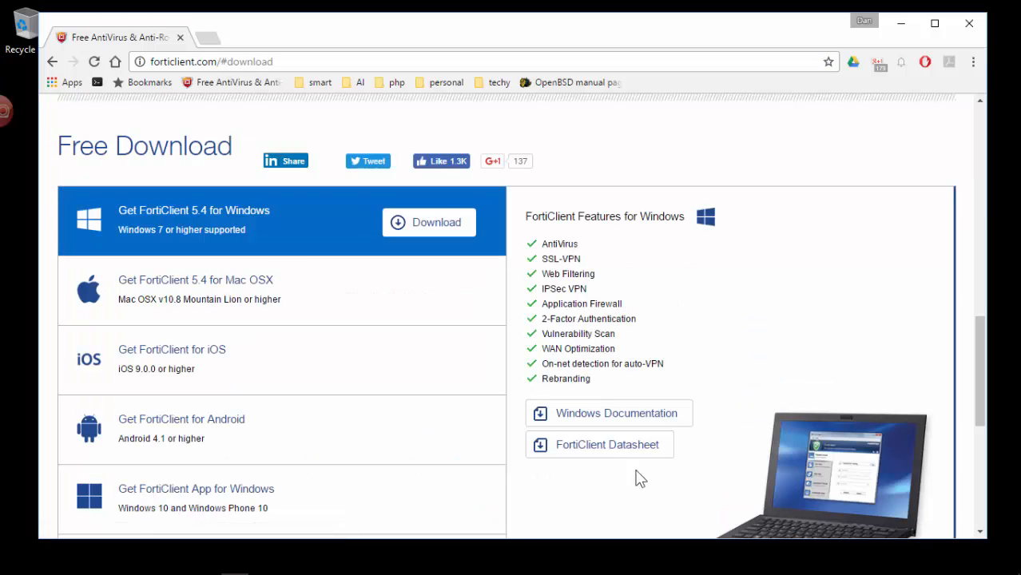
click(442, 231)
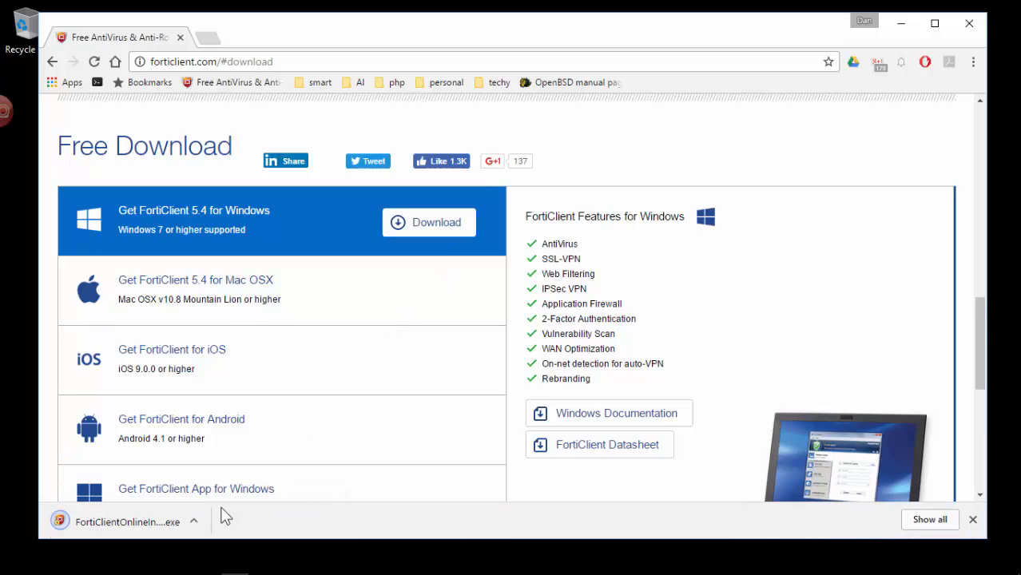
click(64, 517)
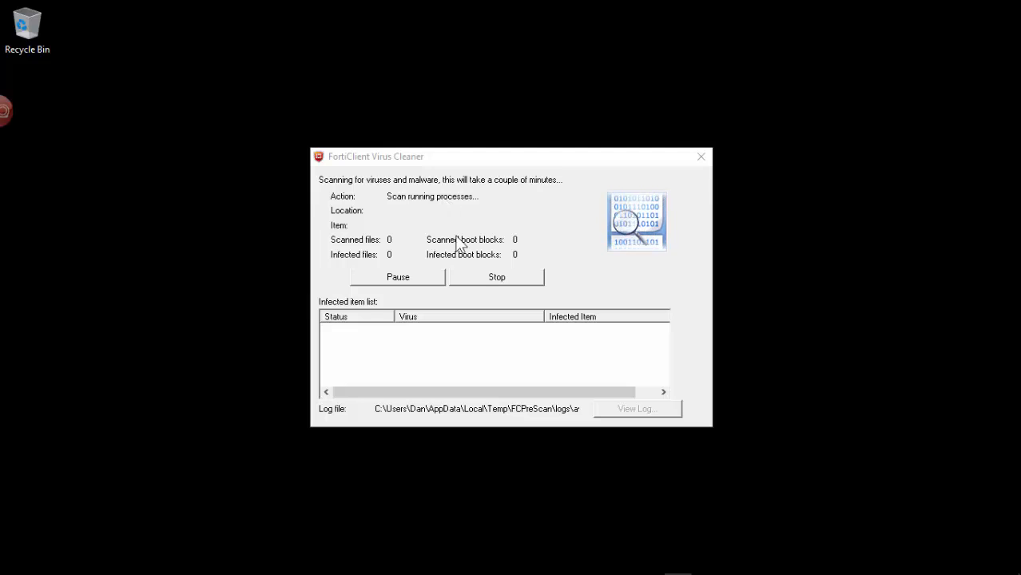
Stop and close the pre-install virus scan, and accept the license agreement in the FortiClient setup wizard
click(483, 278)
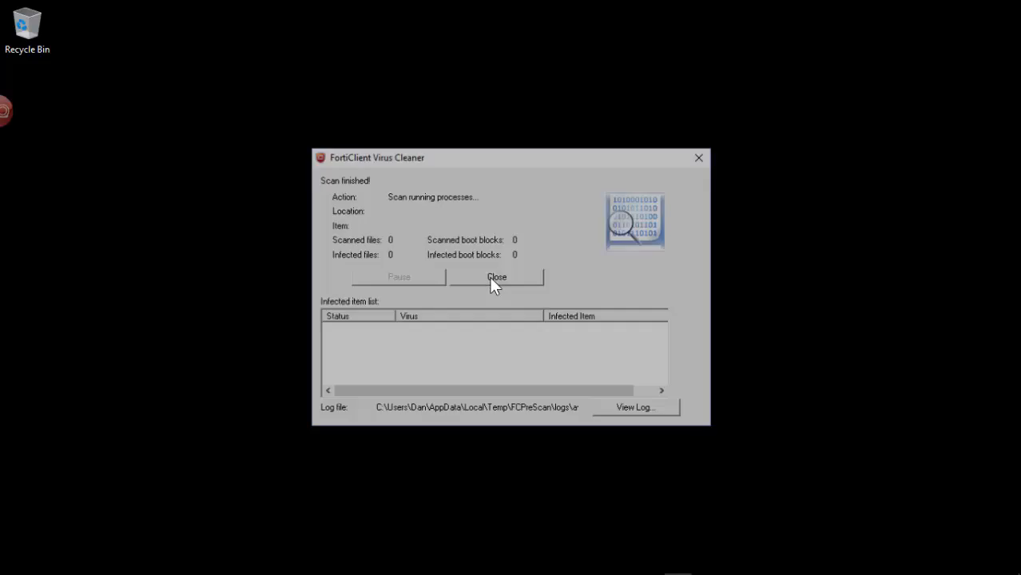
click(490, 277)
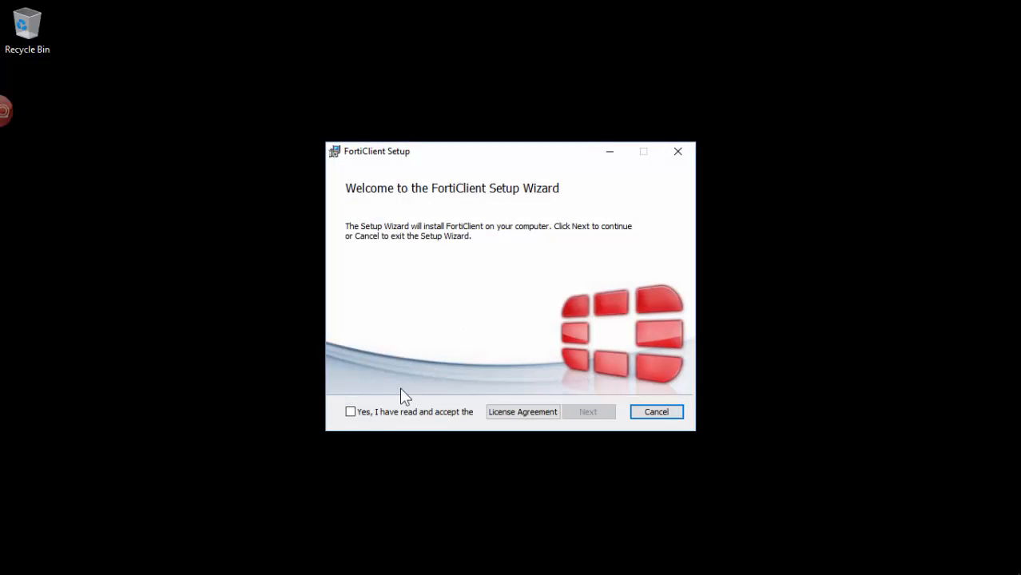
click(350, 412)
click(350, 412)
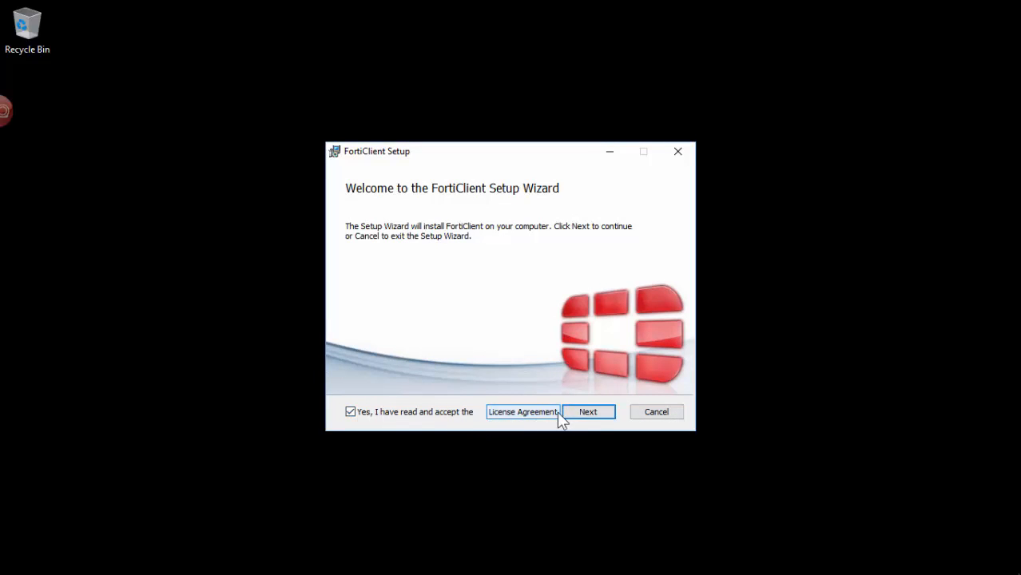
click(588, 412)
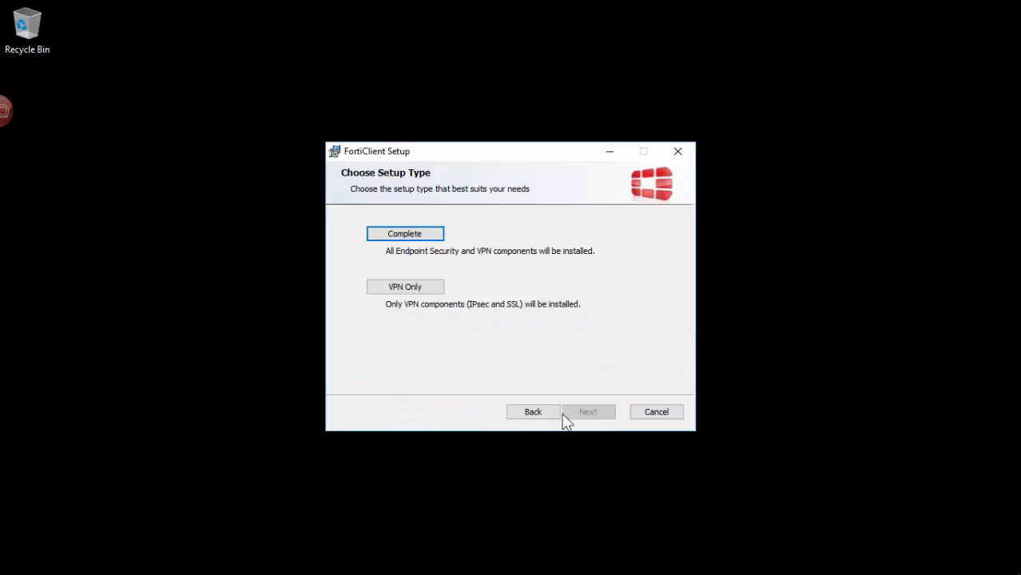
Install only the VPN components to the default folder and finish the setup wizard
click(416, 287)
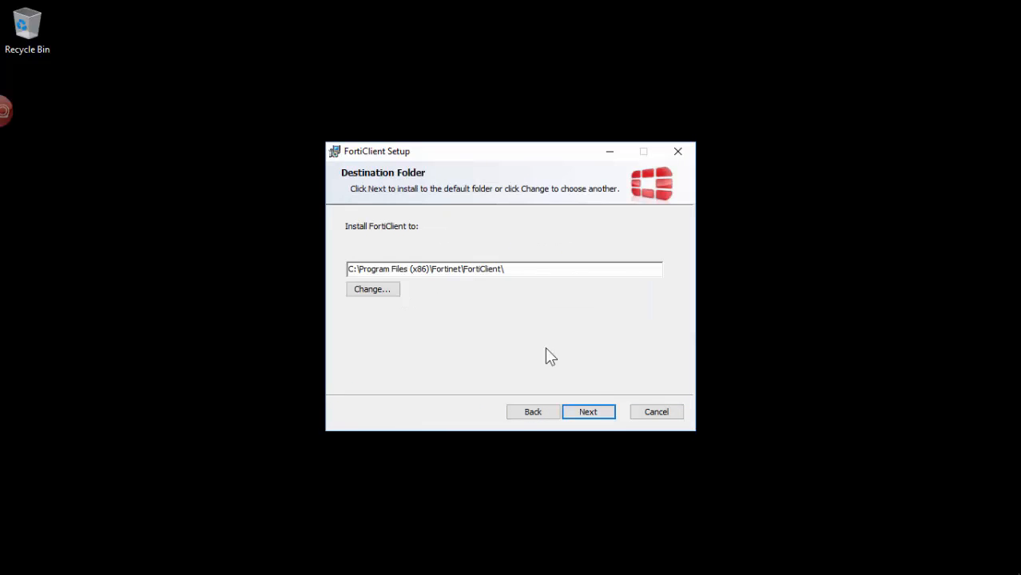
click(591, 417)
click(588, 414)
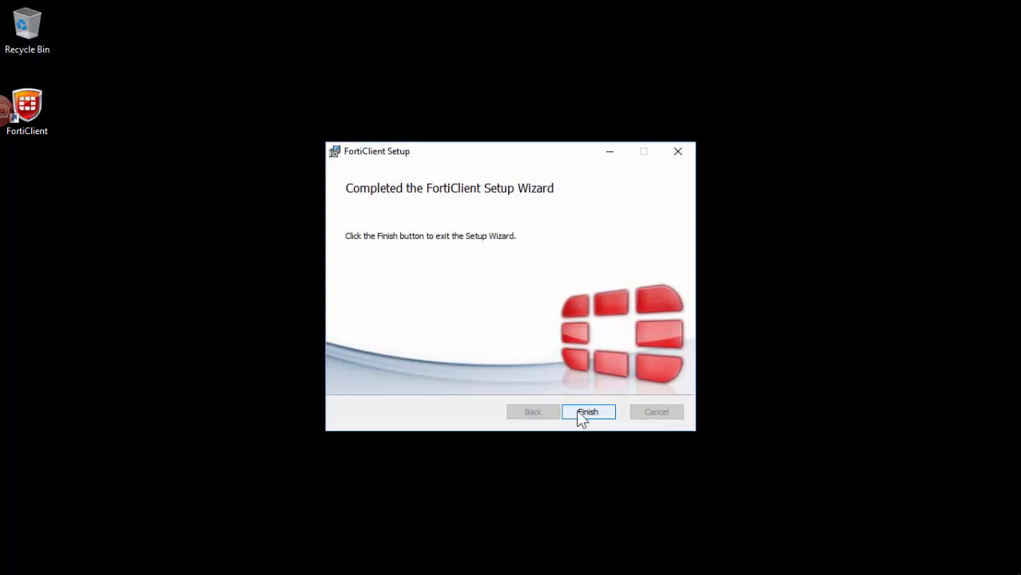
click(588, 413)
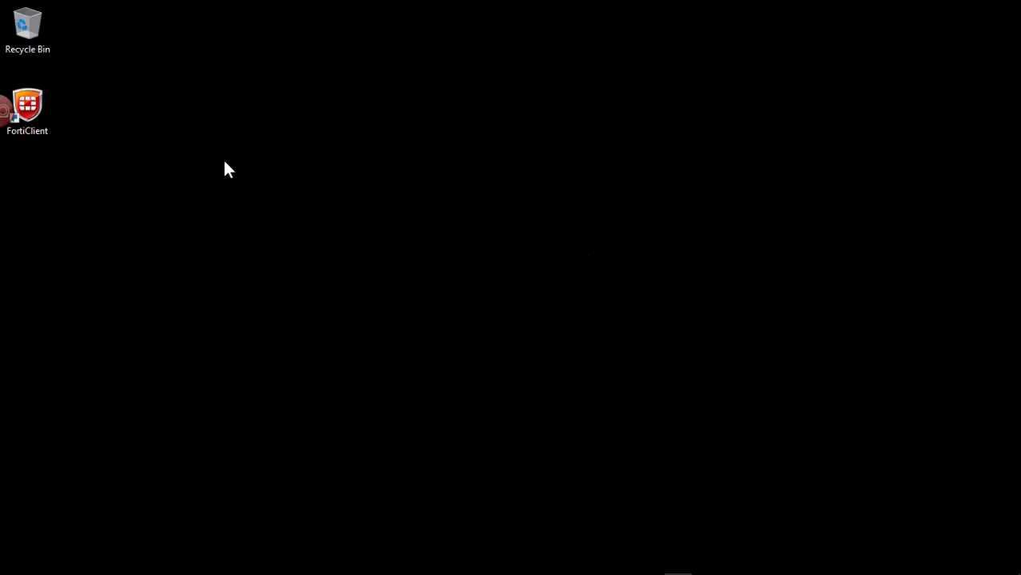
Launch FortiClient and start a new SSL-VPN connection named ai-rvpn, leaving the description blank
double_click(38, 106)
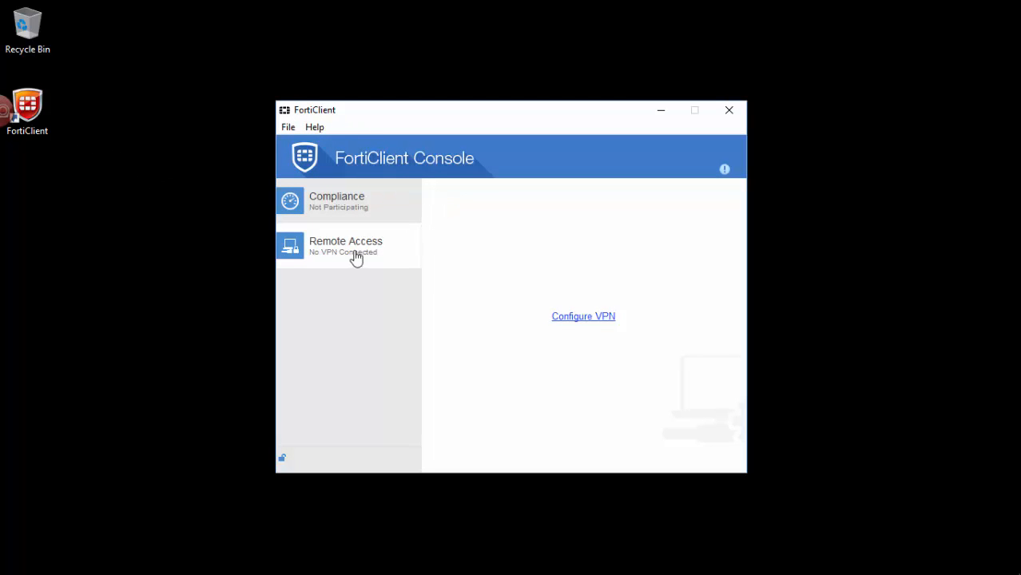
click(583, 319)
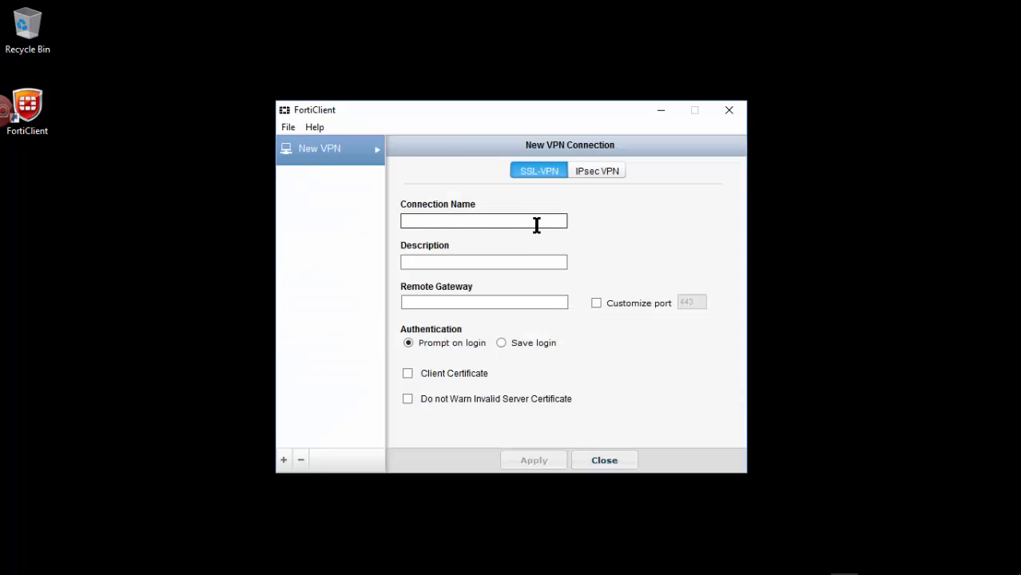
text(ai-rvpn)
key(Tab)
key(Tab)
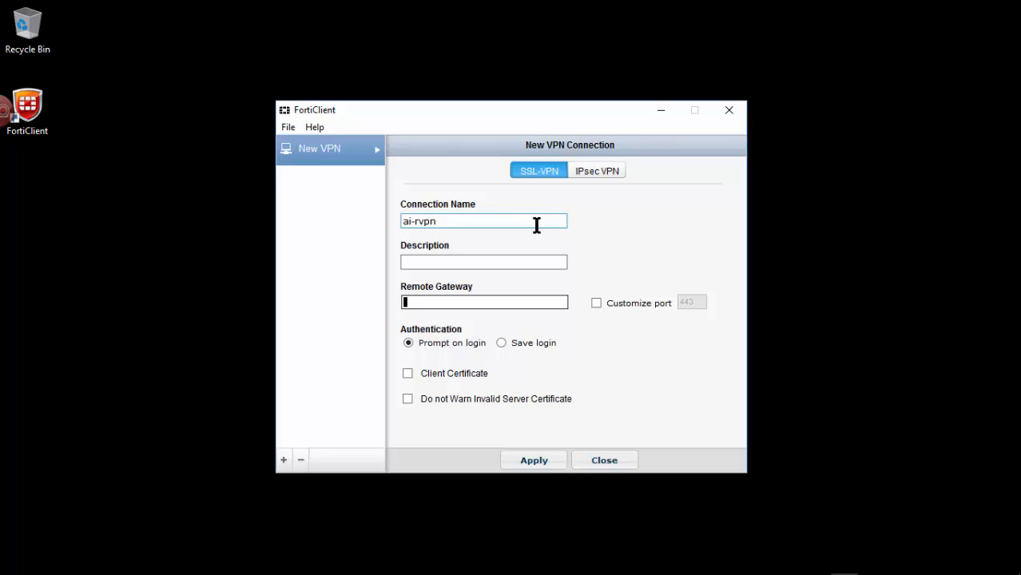
Set the remote gateway to 174.136.79.138 with the custom port 444
text(174.136.79.138)
click(596, 305)
double_click(701, 299)
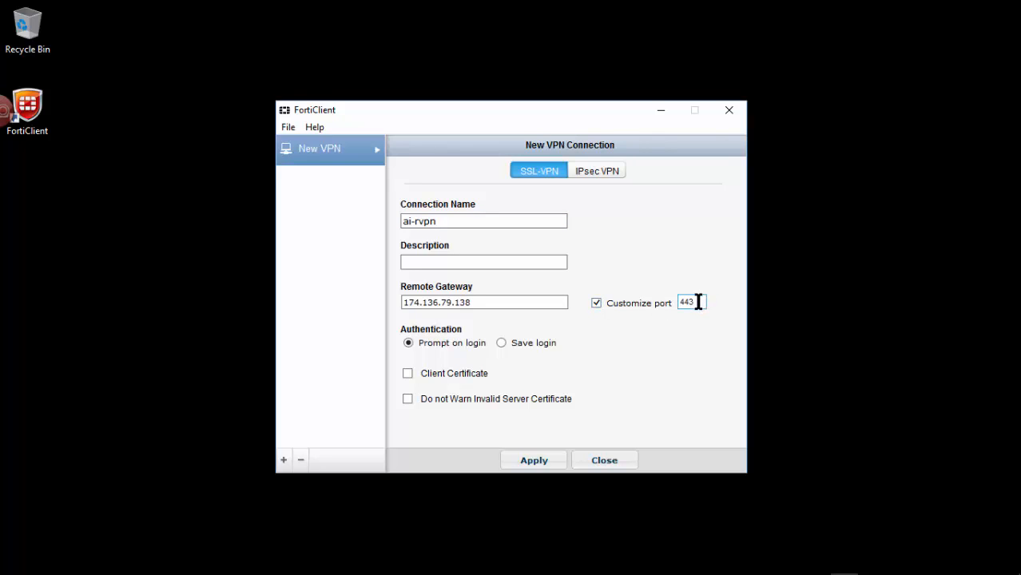
text(444)
Enable Save login with the VPN username, turn on Do not Warn Invalid Server Certificate, and save the connection
click(515, 345)
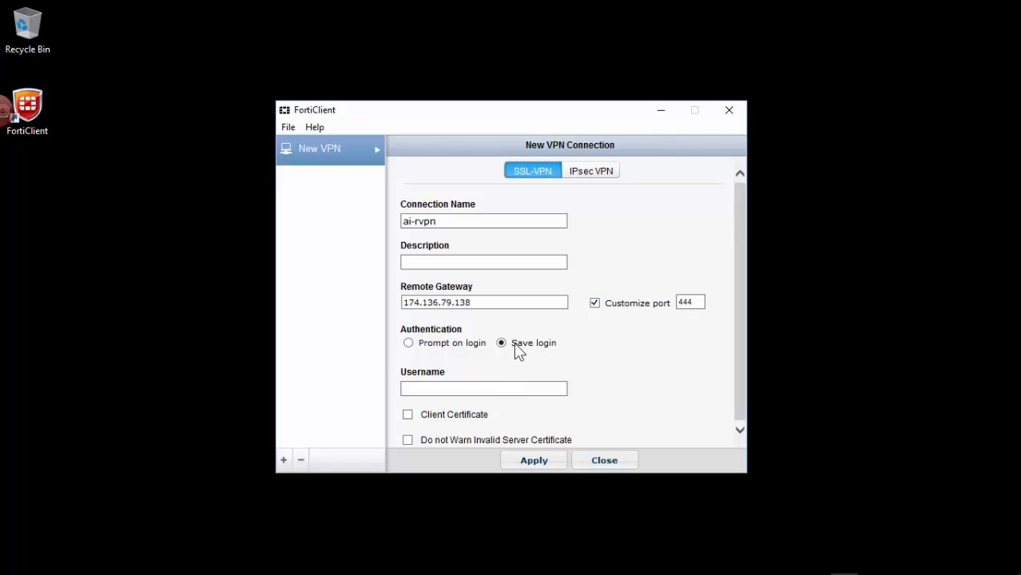
click(483, 388)
text(vpn-danno)
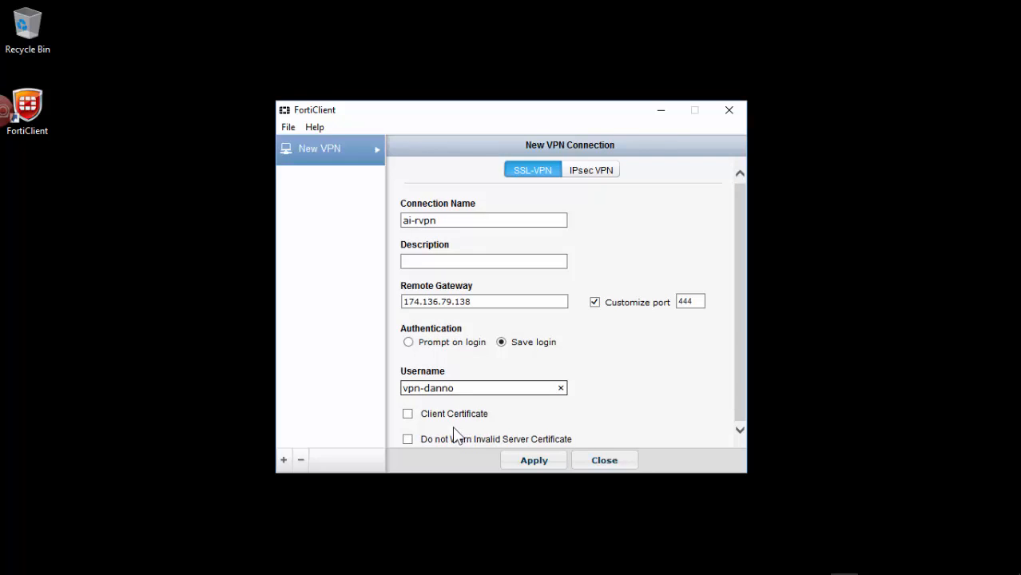
click(407, 438)
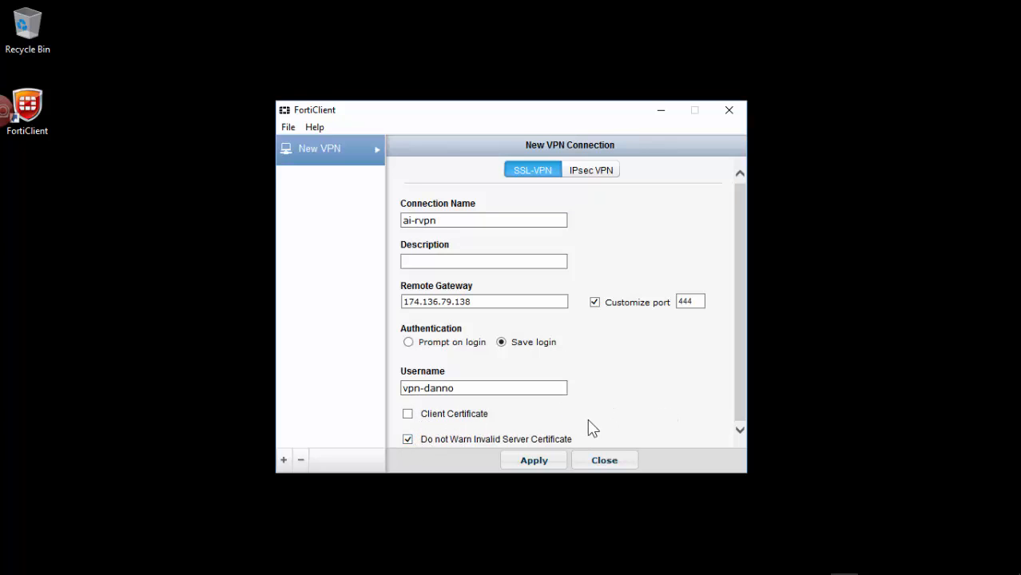
click(545, 462)
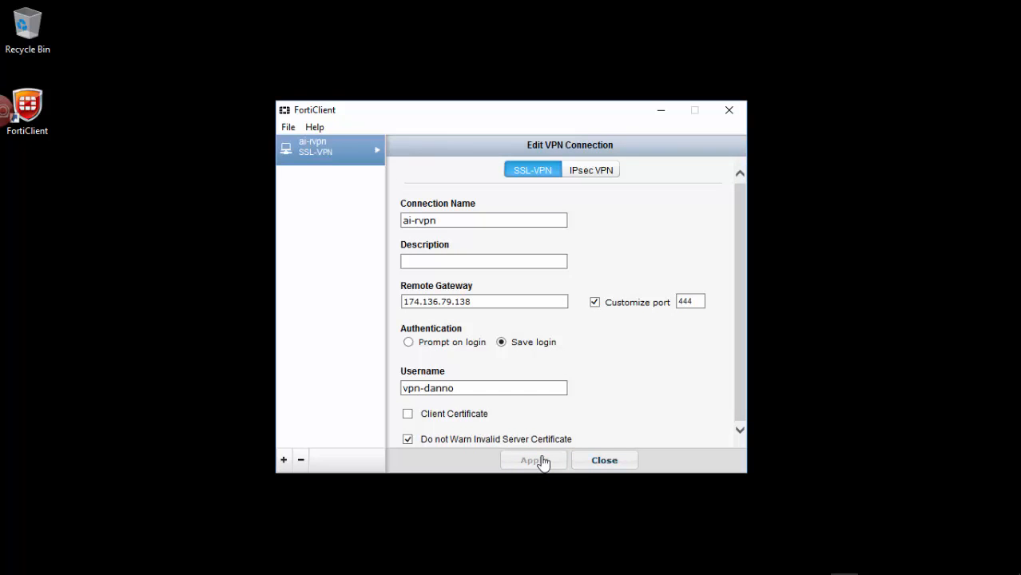
click(604, 462)
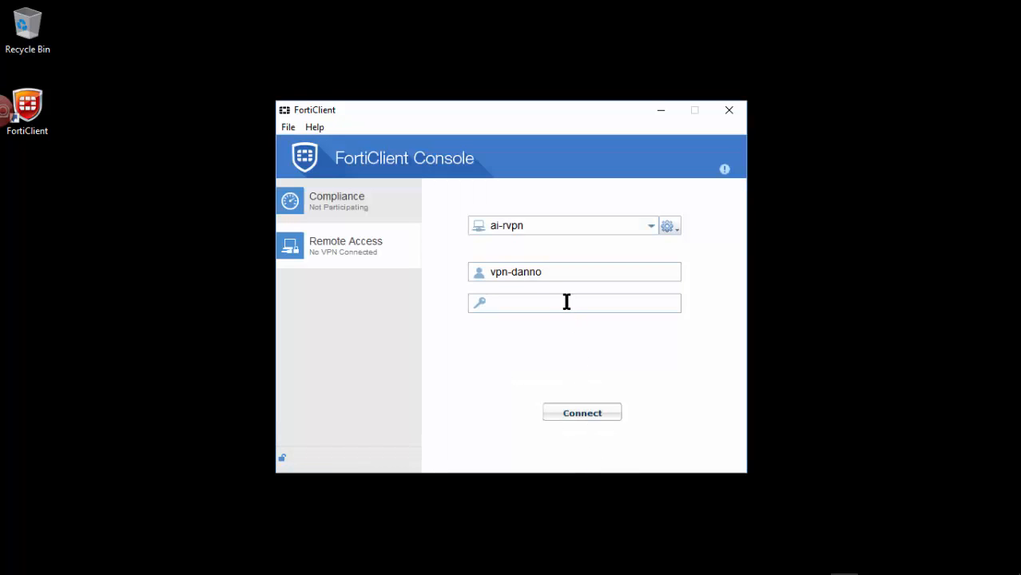
Enter the VPN account password and connect to ai-rvpn
text(******)
click(564, 412)
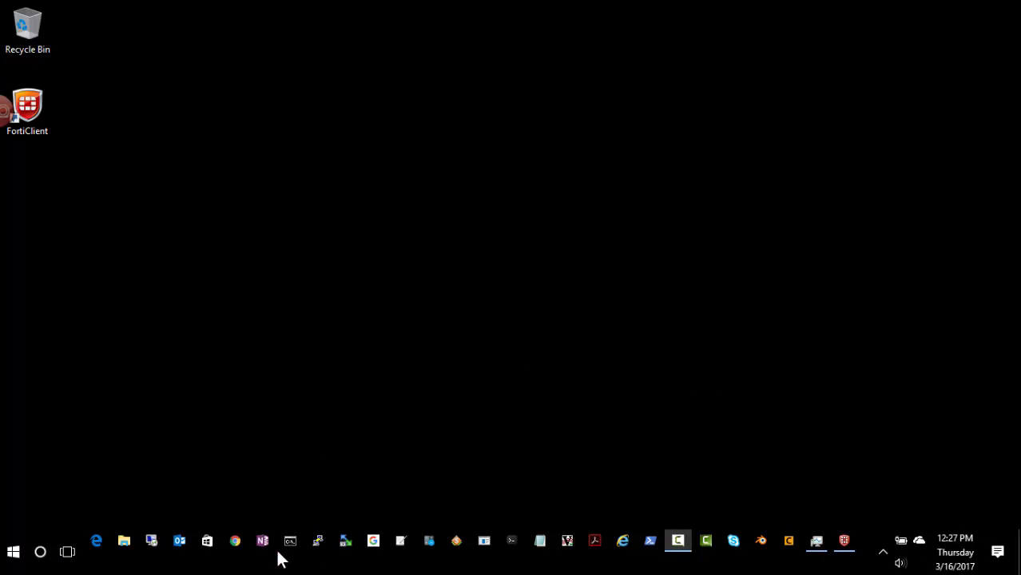
Open Command Prompt and ping noc-03.appliedi.net, stopping the ping after a couple of replies
click(292, 543)
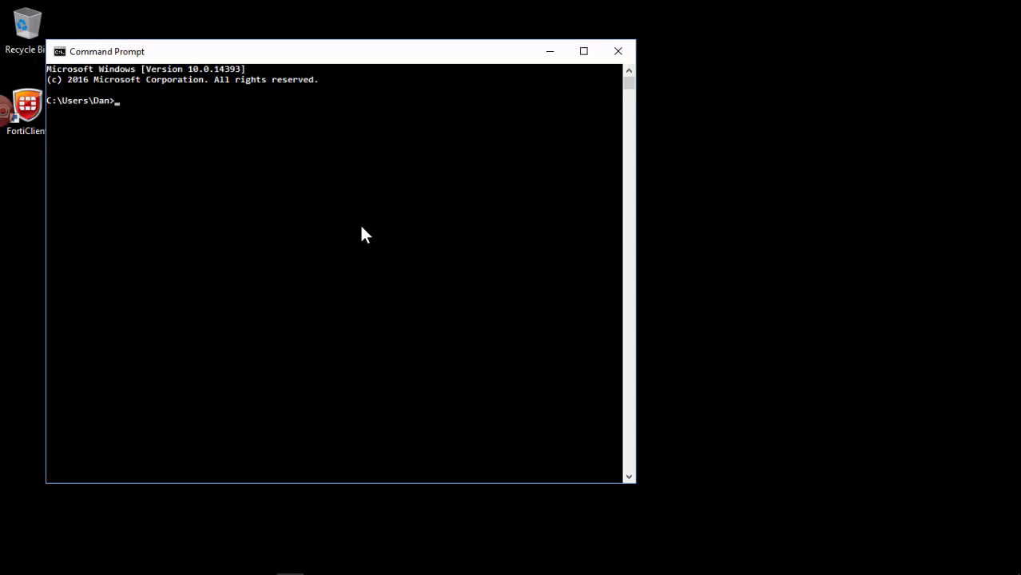
text(ping noc-03.appliedi.net)
key(Return)
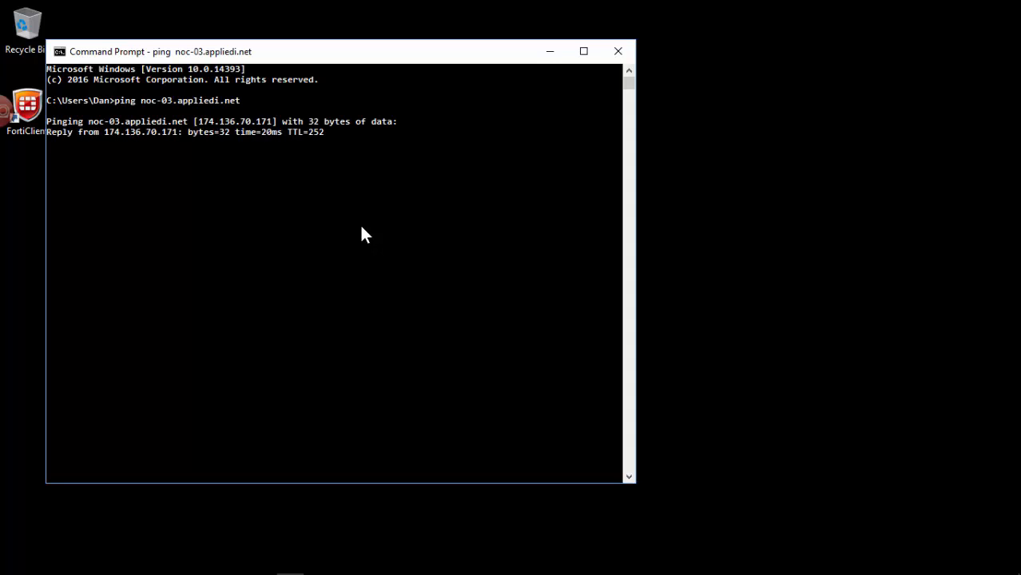
key(ctrl+c)
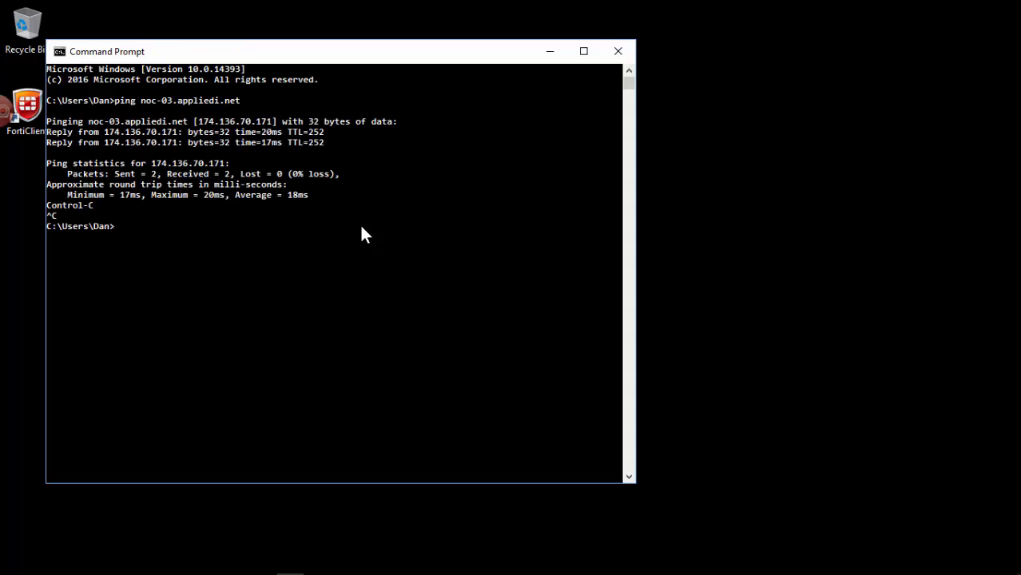
Add a few blank prompt lines and trace the route with tracert -d -w 1 noc-03.appliedi.net
key(Return)
key(Return)
key(Return)
key(Return)
key(Return)
key(Return)
text(tr)
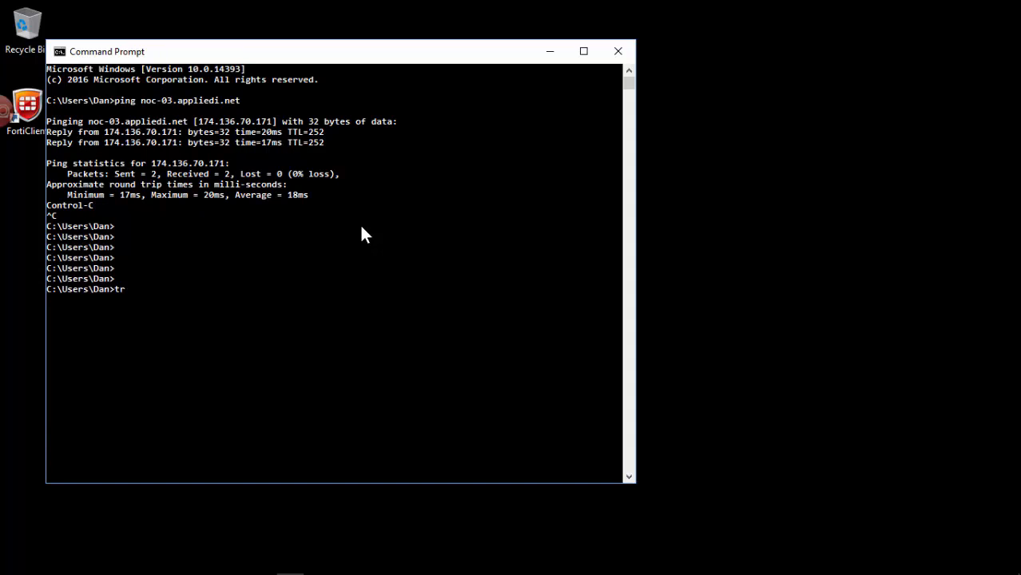
text(acert -d -w 1 noc-03.applie)
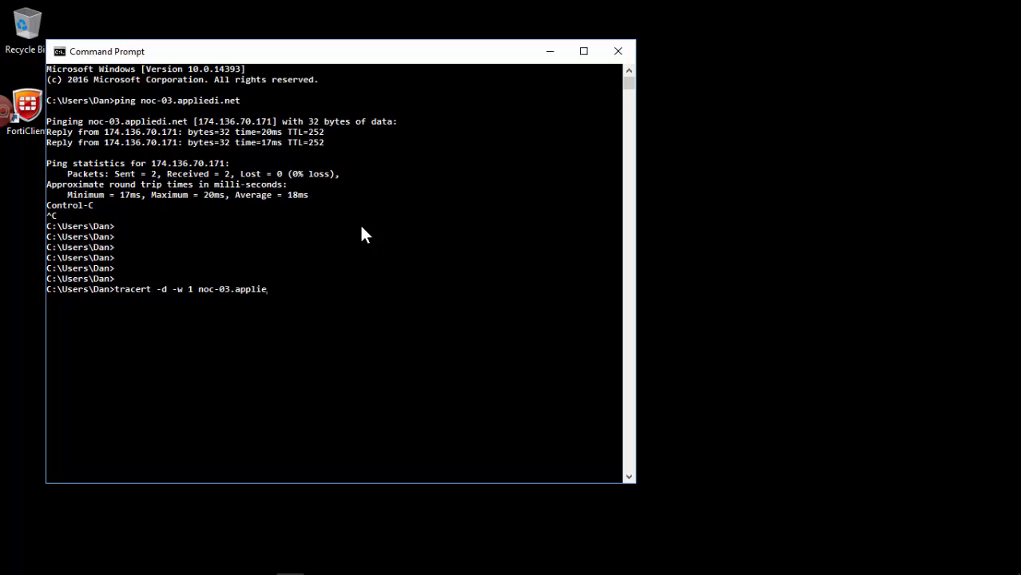
text(di.net)
key(Return)
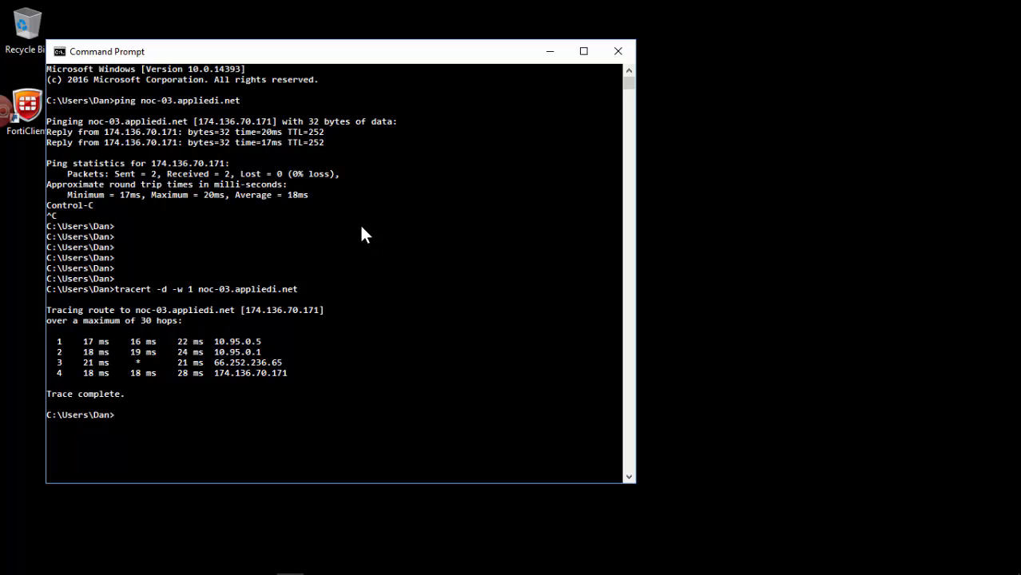
Ping google.com, interrupt it after a couple of replies, and run tracert -d -w 1 google.com
text(ping google.com)
key(Return)
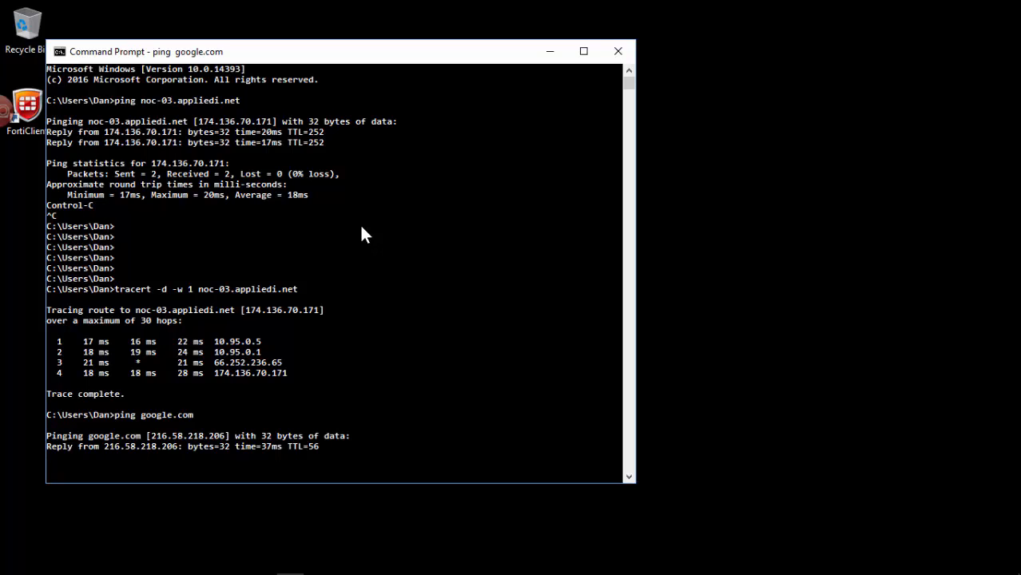
key(ctrl+c)
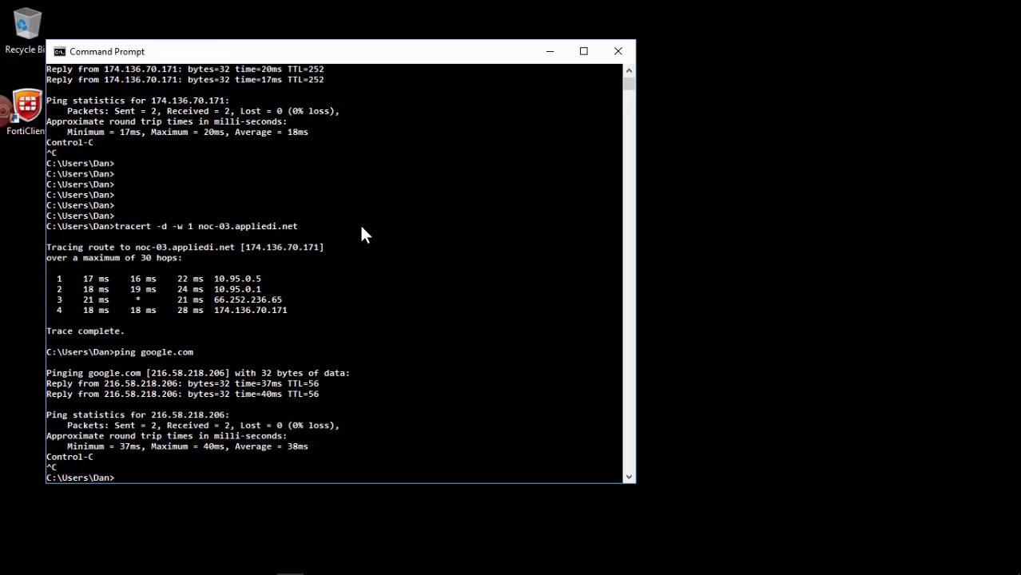
text(tracert -d -w 1 google.com)
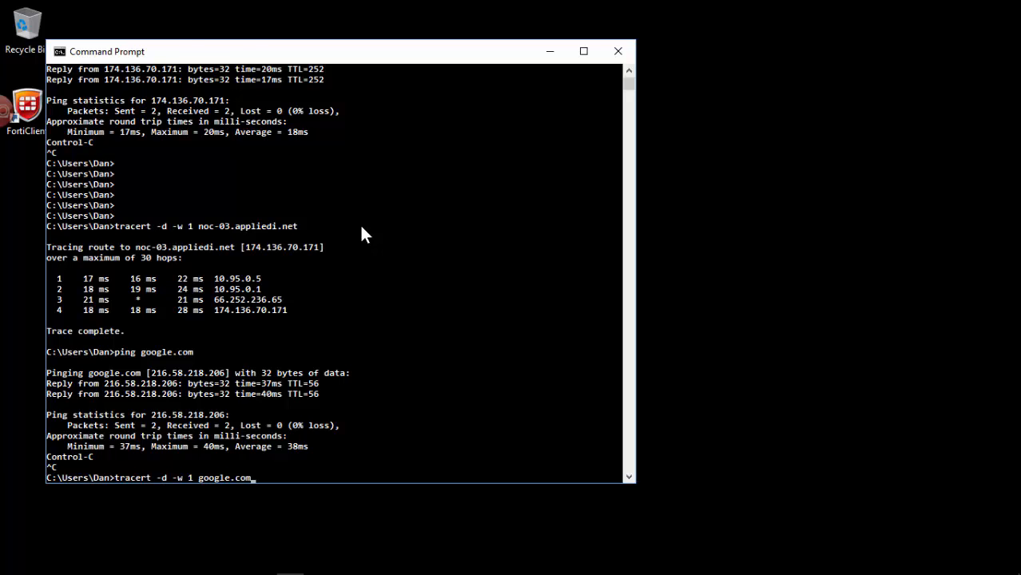
key(Return)
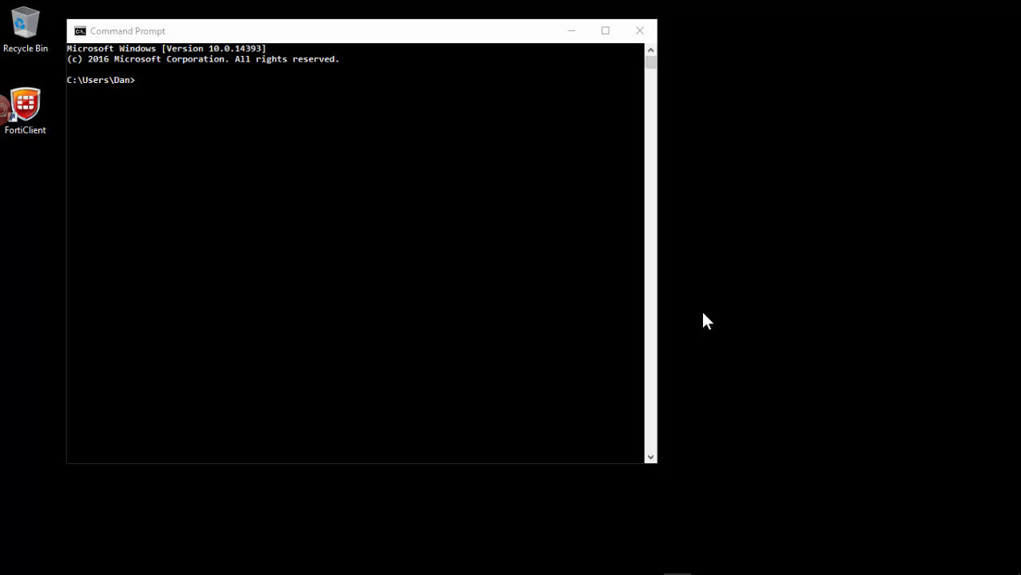
In the fresh Command Prompt window, run tracert -d -w 1 noc-03.appliedi.net again
click(498, 163)
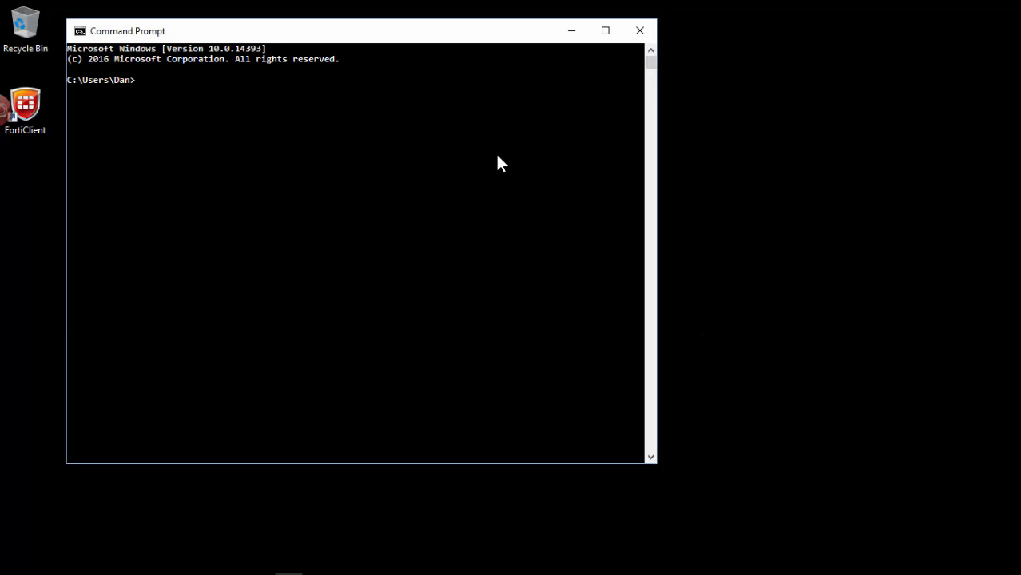
text(tracert -d -w 1 noc-03.appliedi.net)
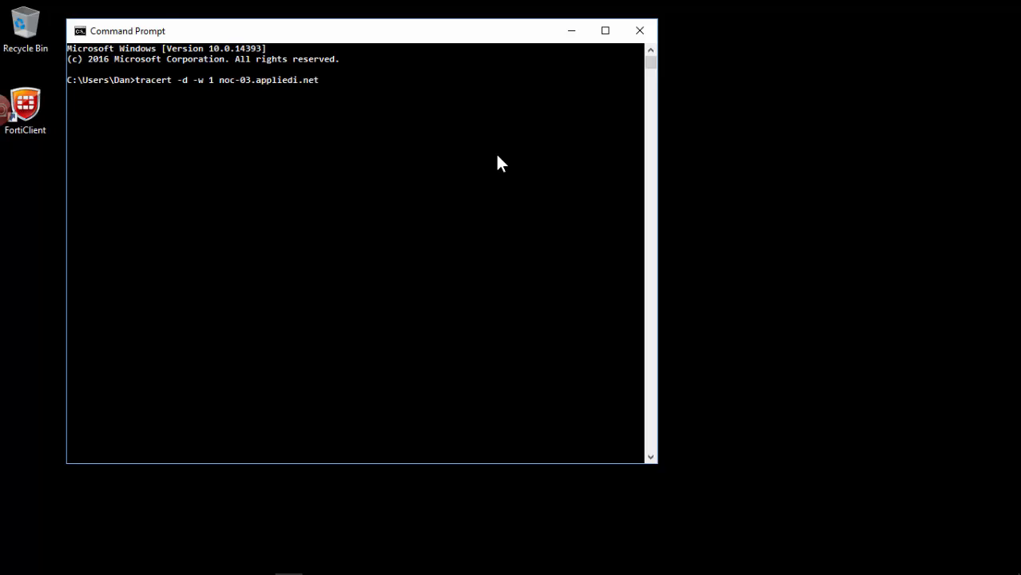
key(Return)
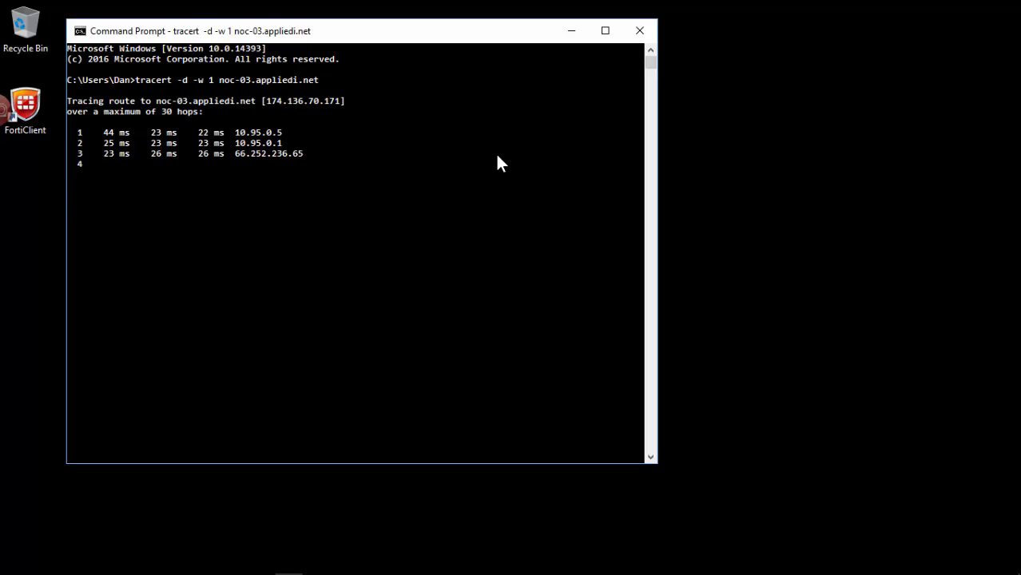
mouse_move(971, 574)
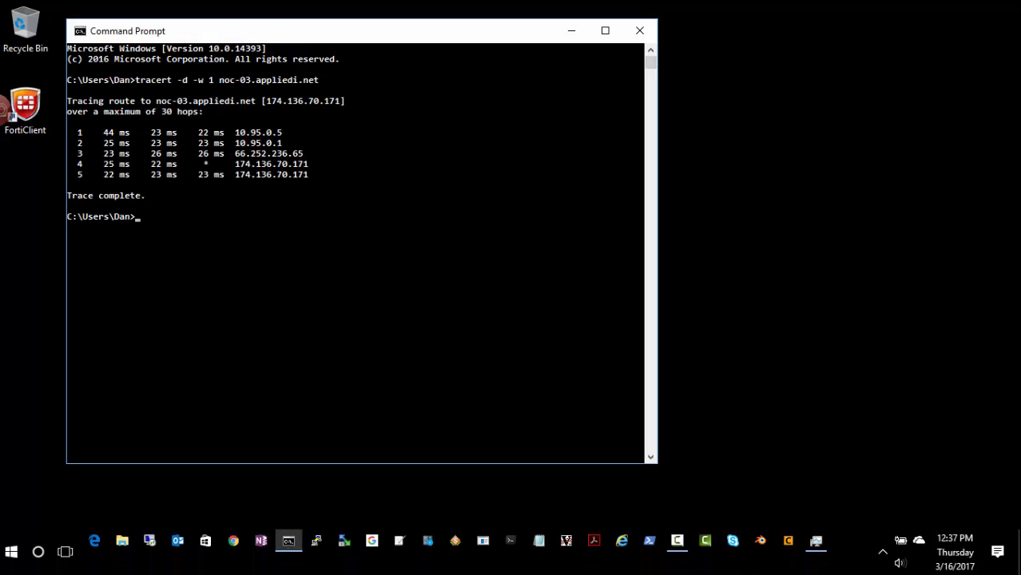
Disconnect the ai-rvpn VPN through FortiClient's system tray icon
click(882, 553)
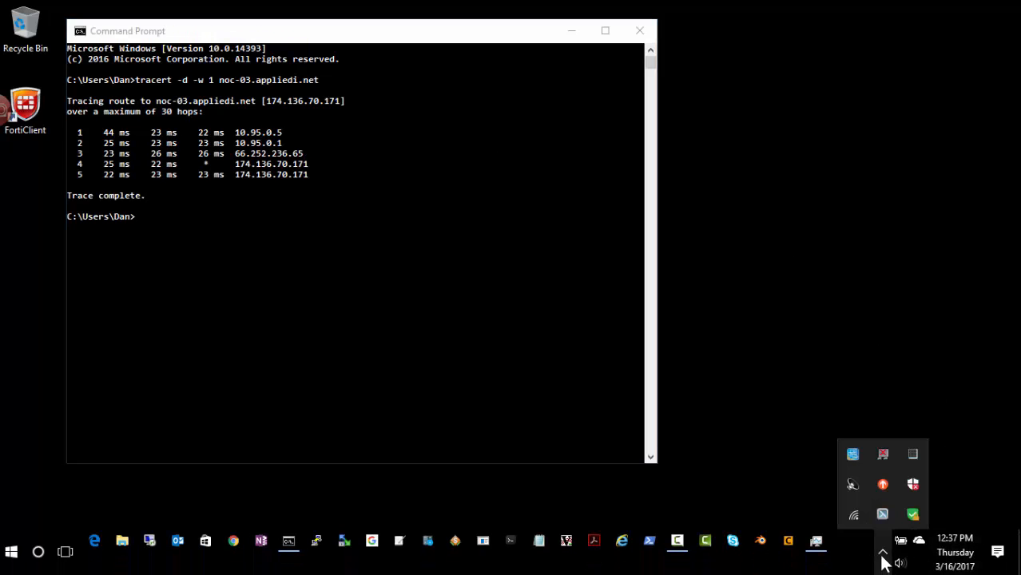
right_click(912, 516)
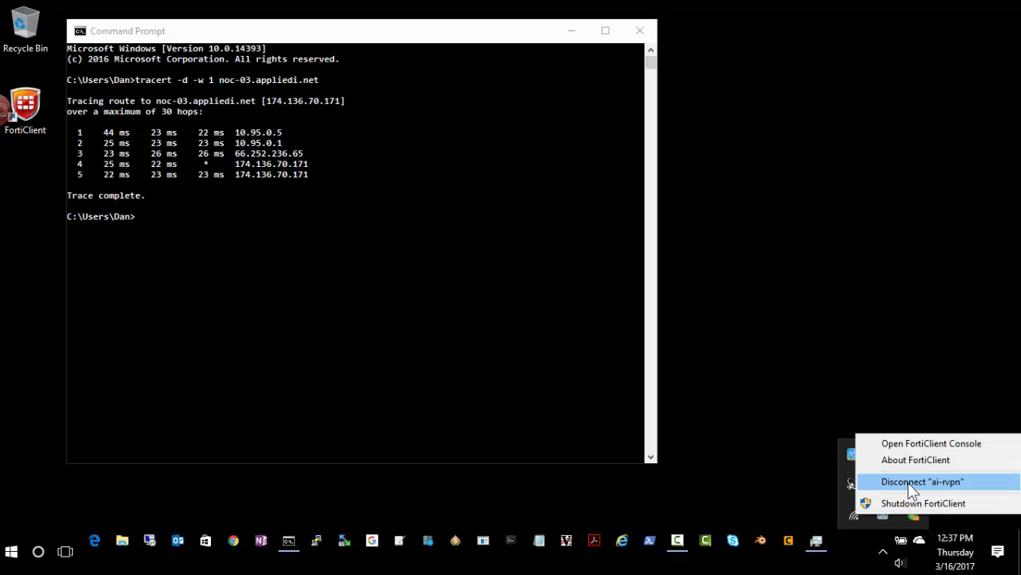
click(906, 482)
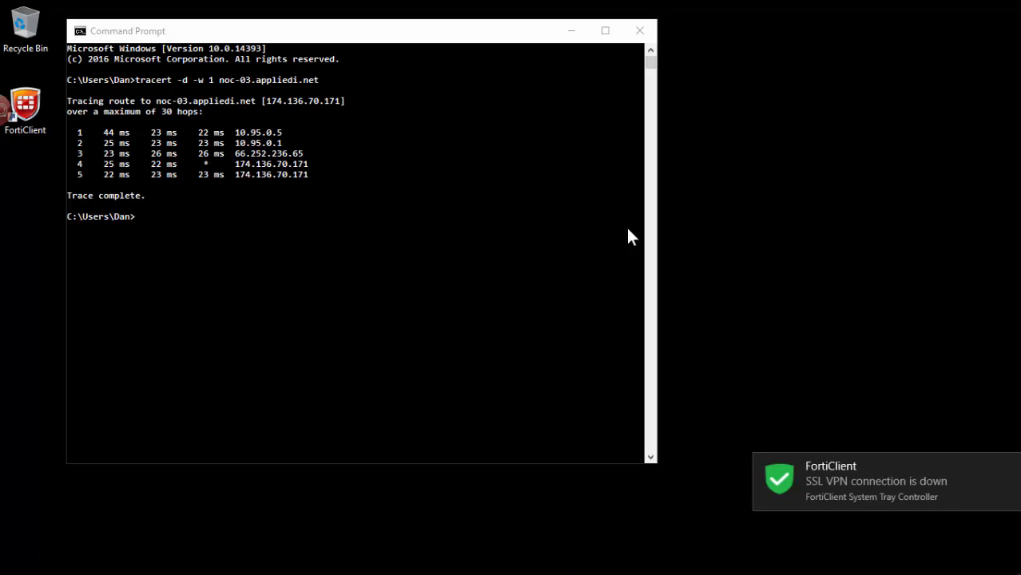
Return to Command Prompt and rerun tracert -d -w 1 noc-03.appliedi.net with the VPN disconnected
click(465, 30)
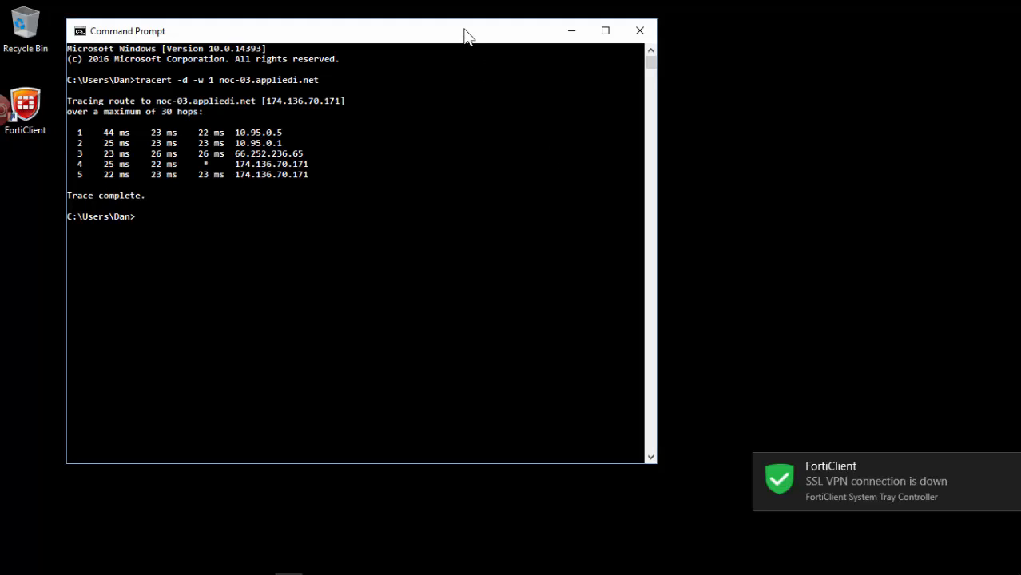
key(Up)
key(Return)
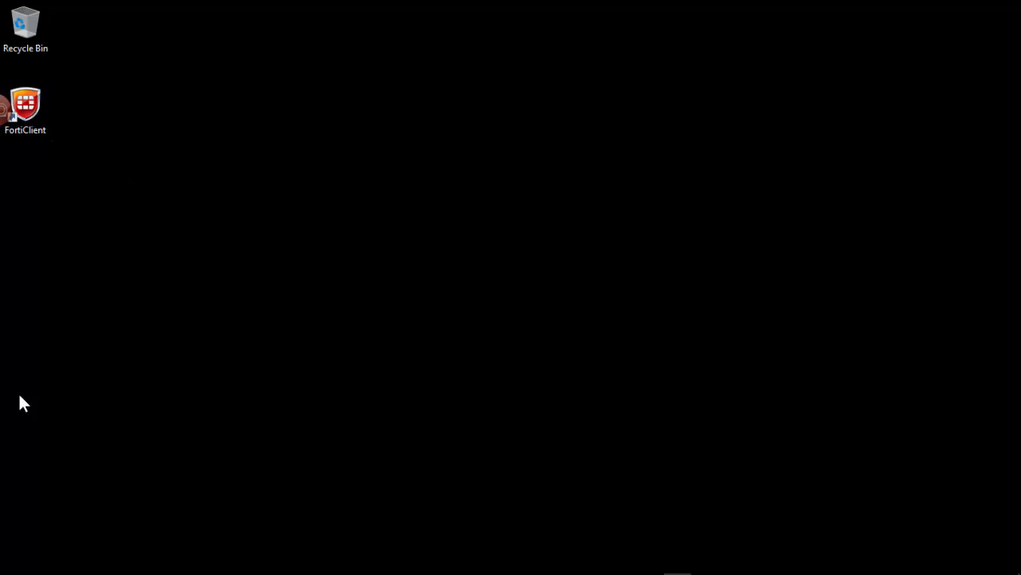
click(9, 551)
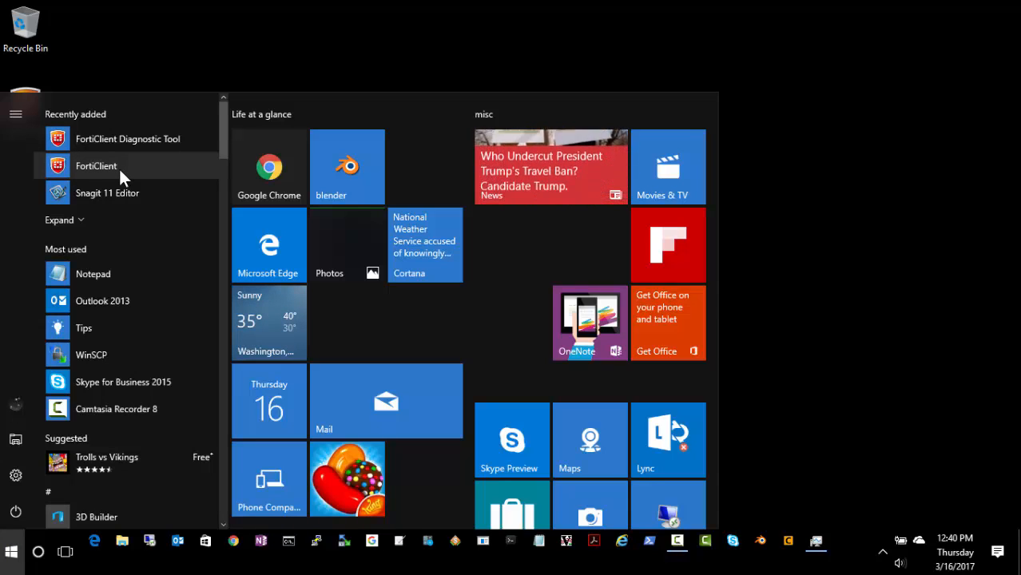
click(823, 196)
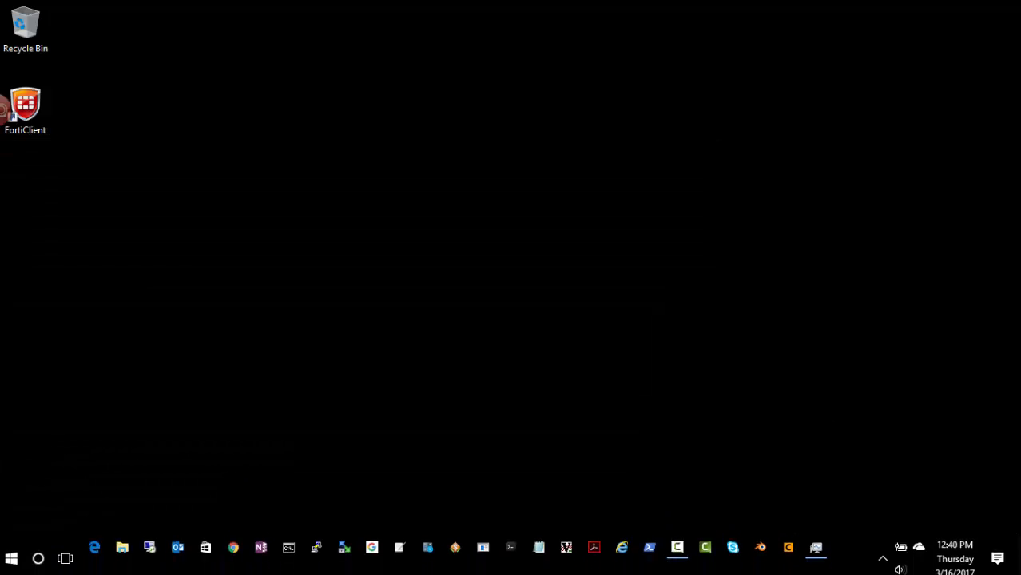
Connect to ai-rvpn from FortiClient's system tray icon, enabling Save Password, Auto Connect and Always Up and entering the account password
click(882, 553)
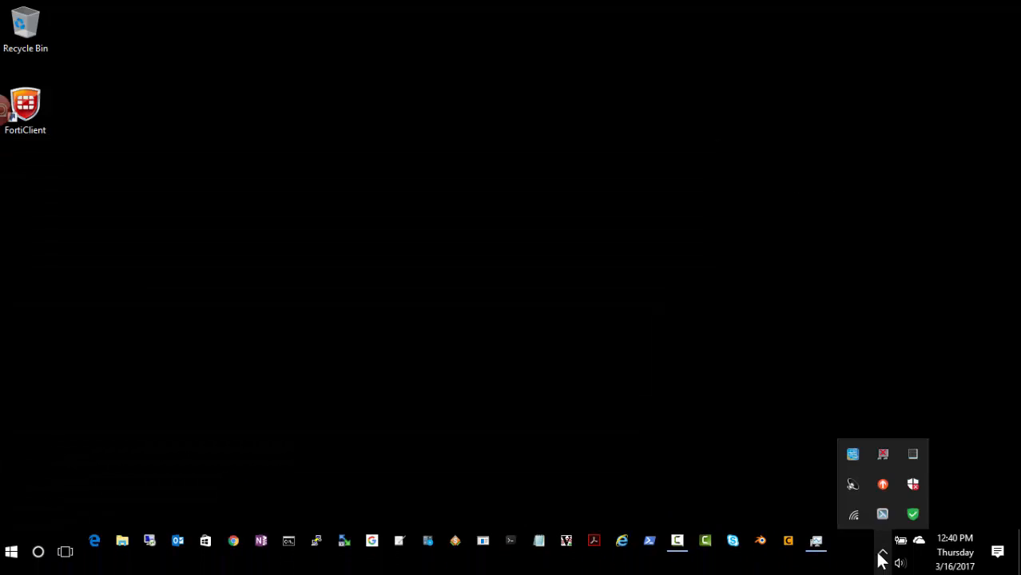
right_click(914, 514)
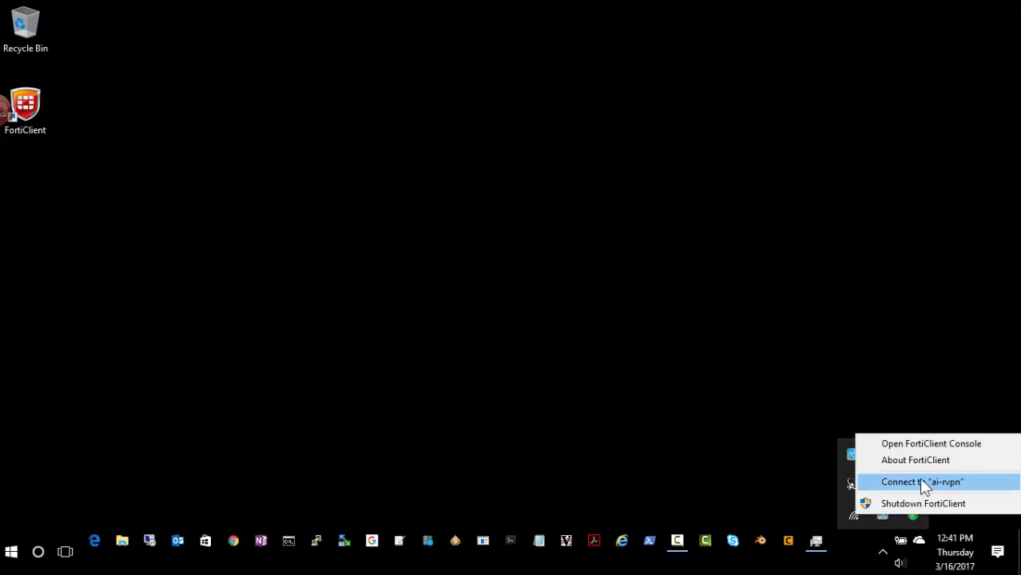
click(923, 482)
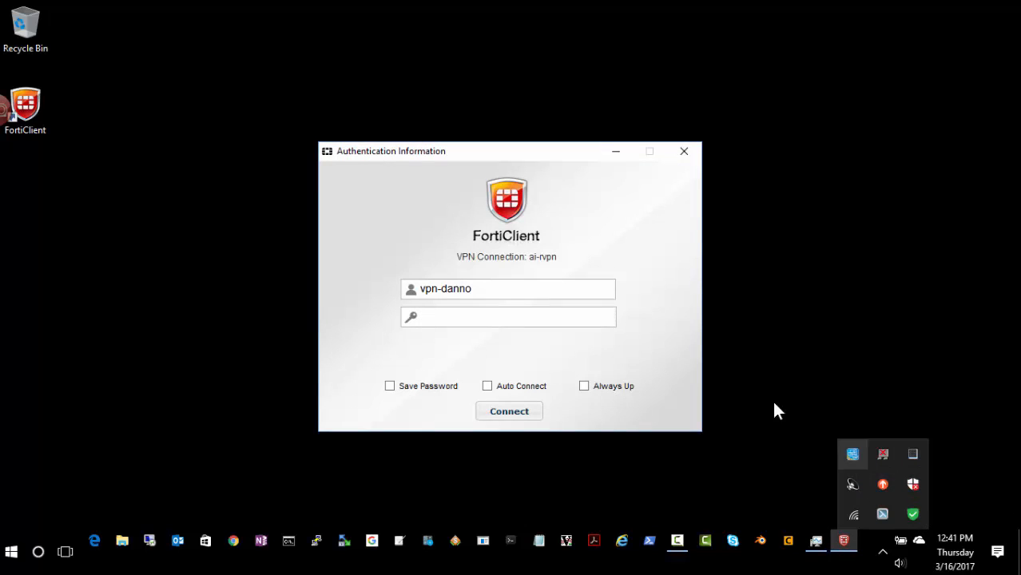
click(391, 385)
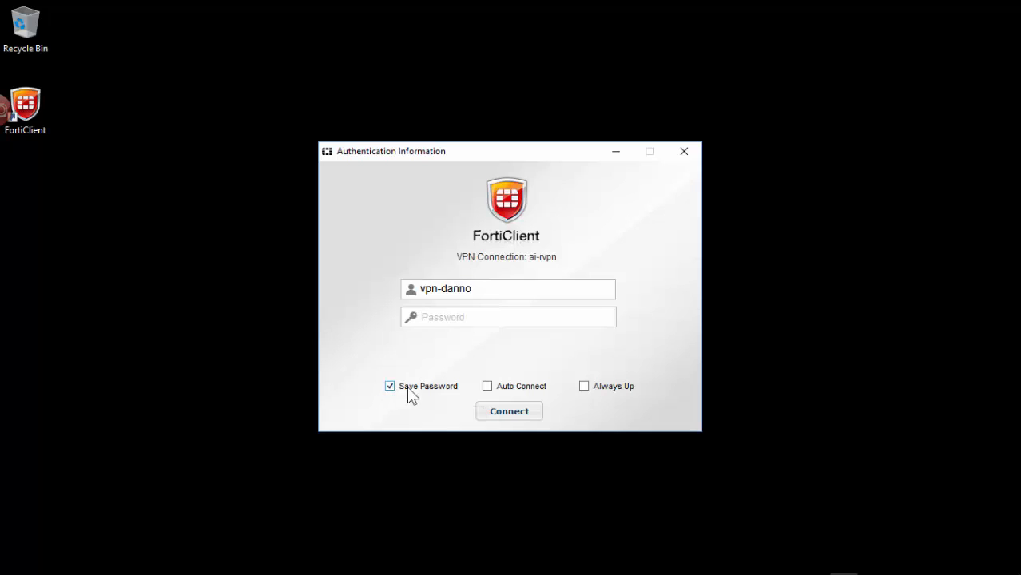
click(487, 386)
click(586, 389)
click(523, 317)
text(••••••)
click(506, 411)
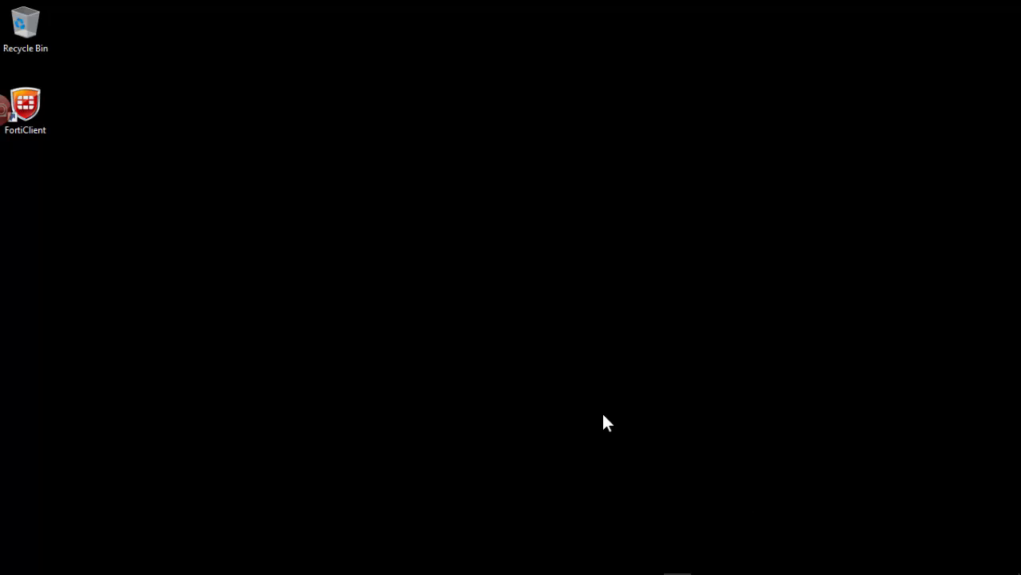
Disconnect the ai-rvpn session that was started with the saved password
click(885, 555)
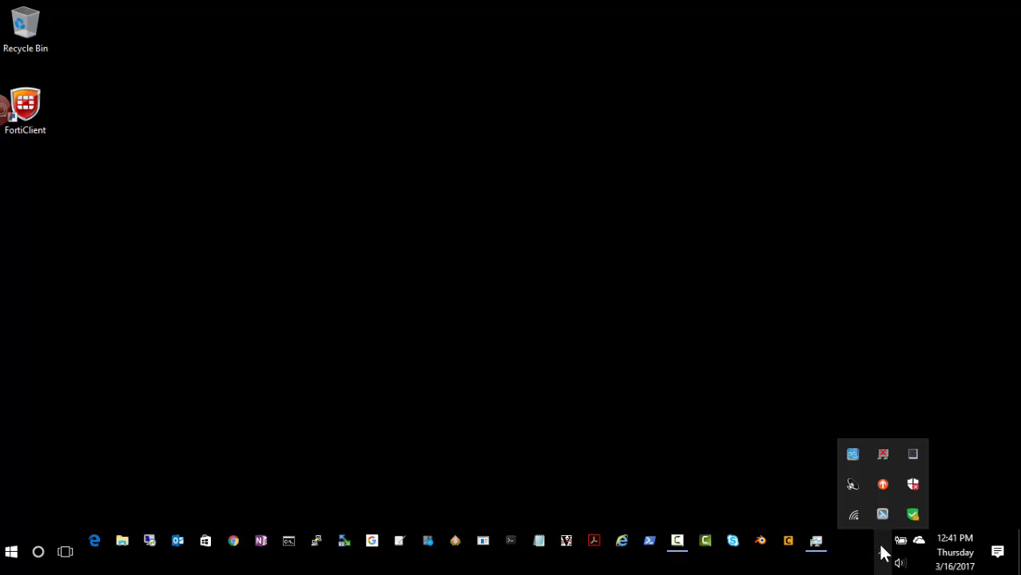
right_click(908, 519)
click(909, 482)
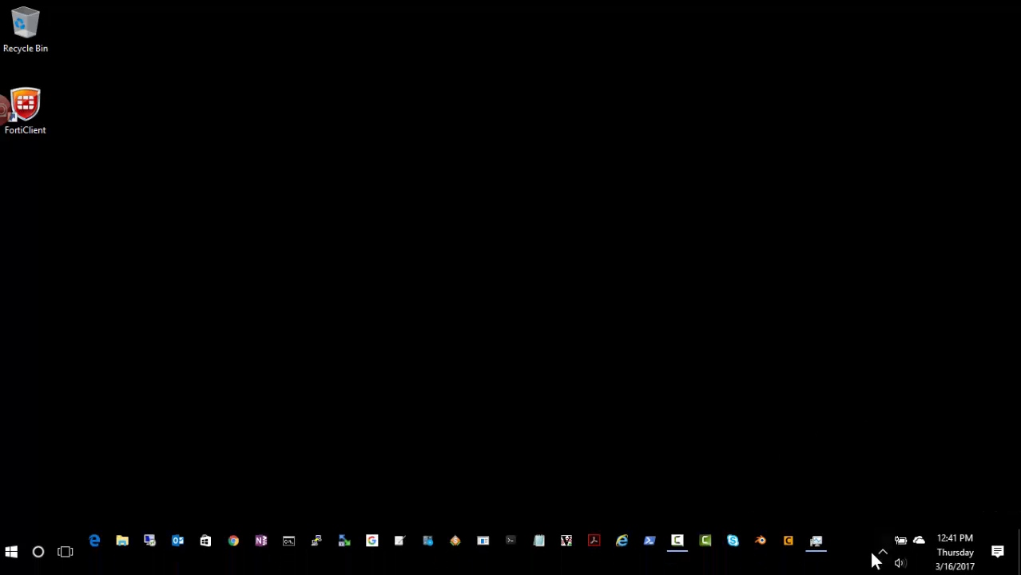
Reconnect to ai-rvpn from FortiClient's system tray icon using the saved credentials
click(882, 553)
right_click(912, 515)
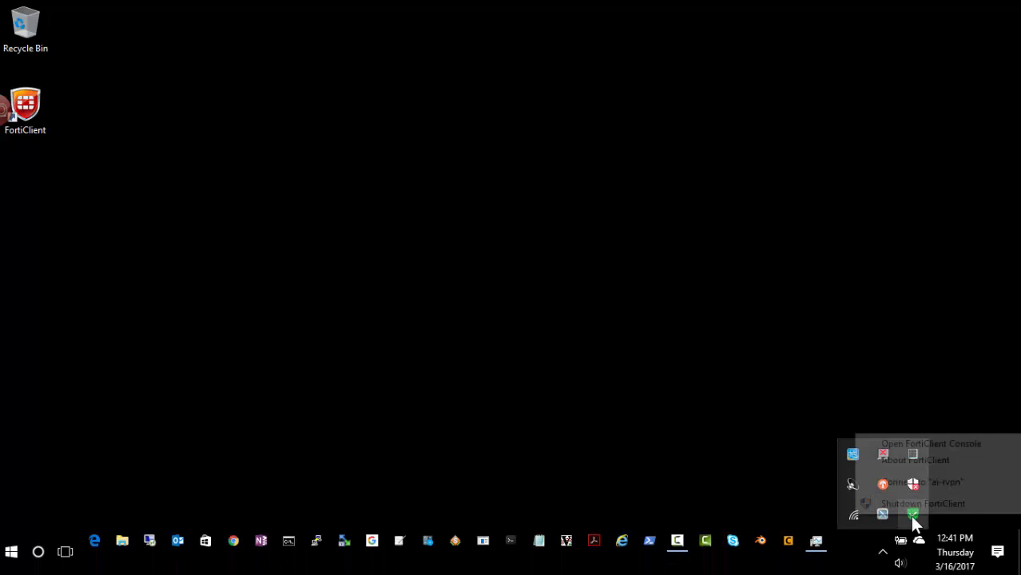
click(918, 483)
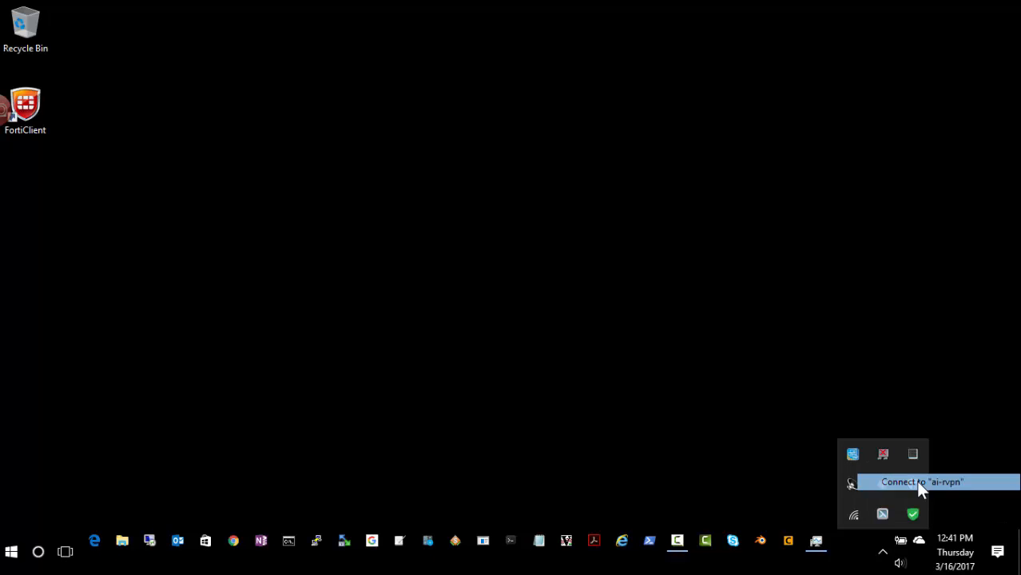